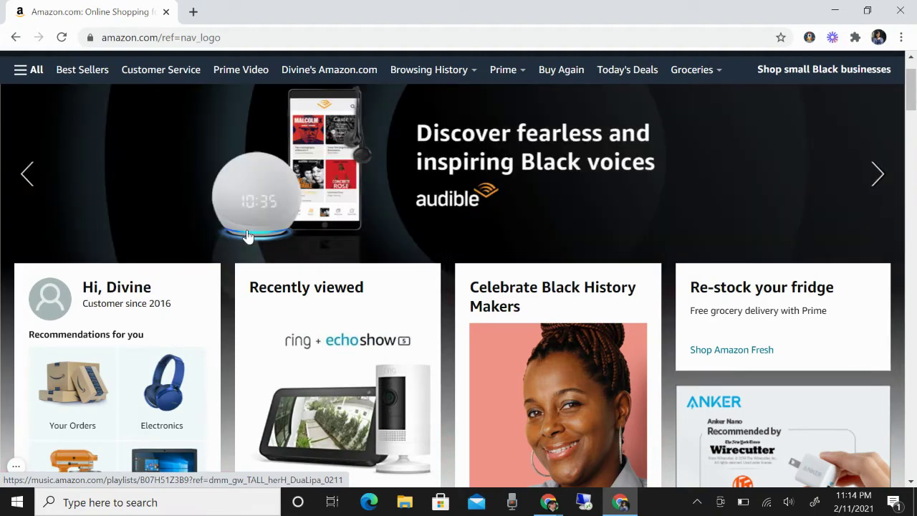
Open Amazon Best Sellers and choose the Home & Kitchen department.
click(83, 71)
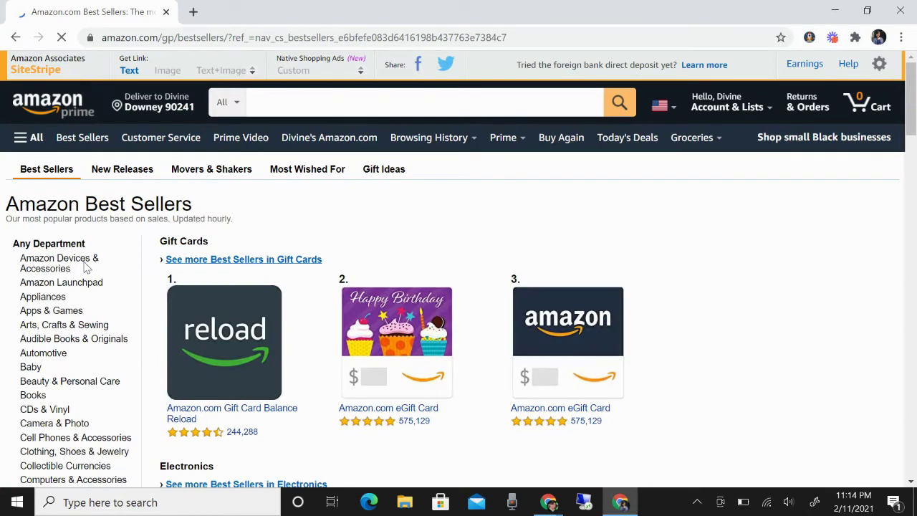
scroll(84, 307, down, 1)
scroll(84, 307, down, 2)
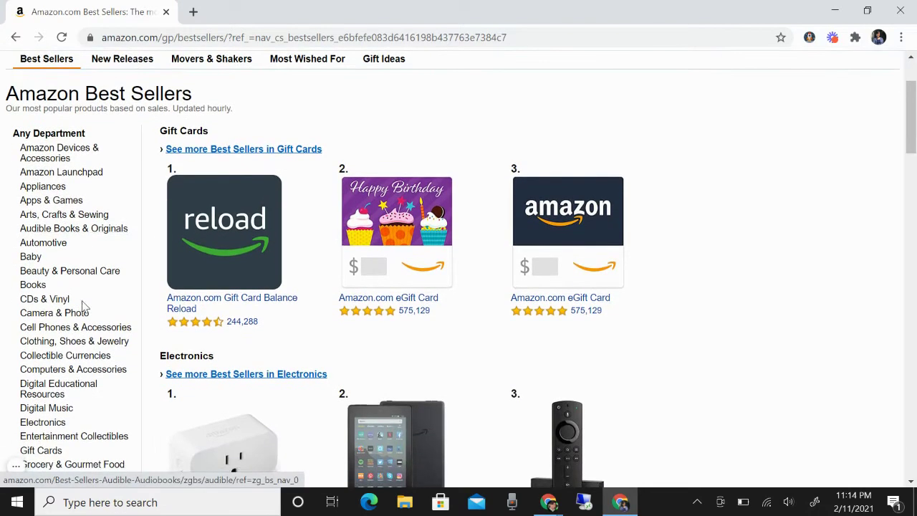
scroll(84, 306, down, 1)
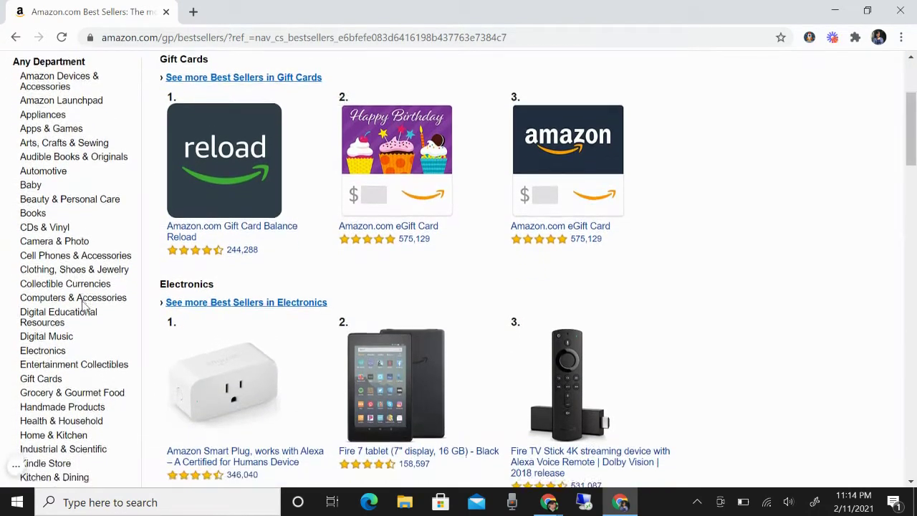
scroll(83, 307, down, 2)
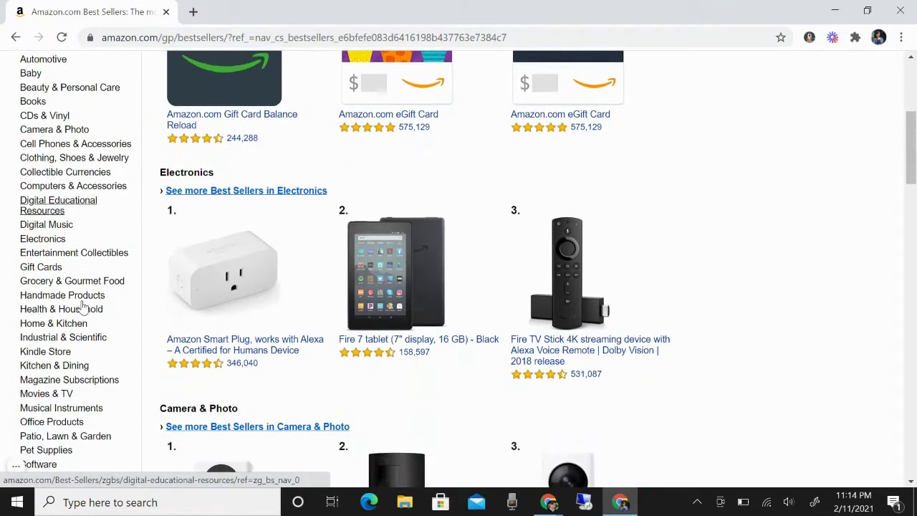
click(74, 319)
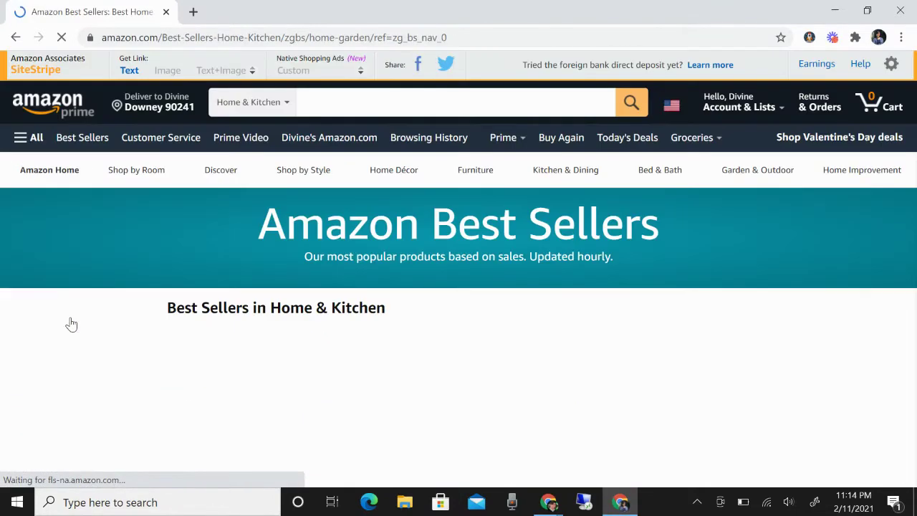
Scroll the Home & Kitchen best sellers down to the Lasko heater at #20.
scroll(292, 300, down, 2)
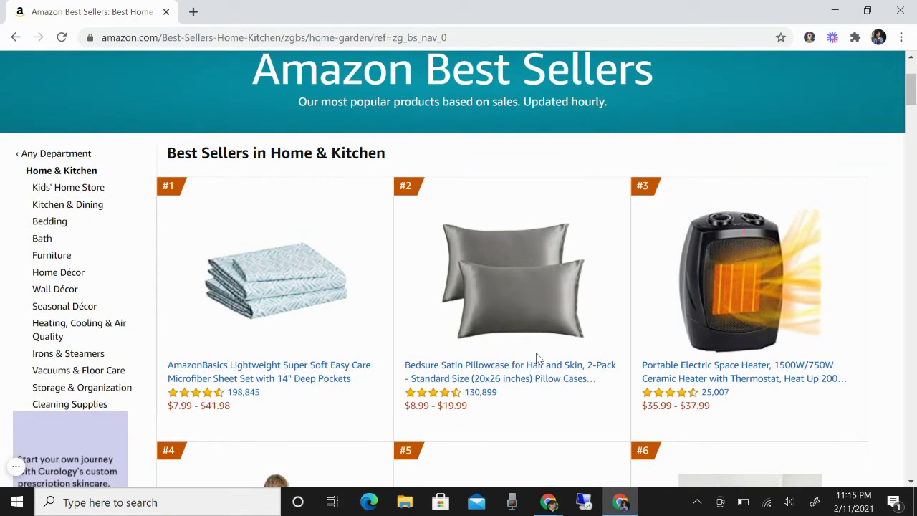
scroll(537, 354, down, 1)
scroll(539, 359, down, 2)
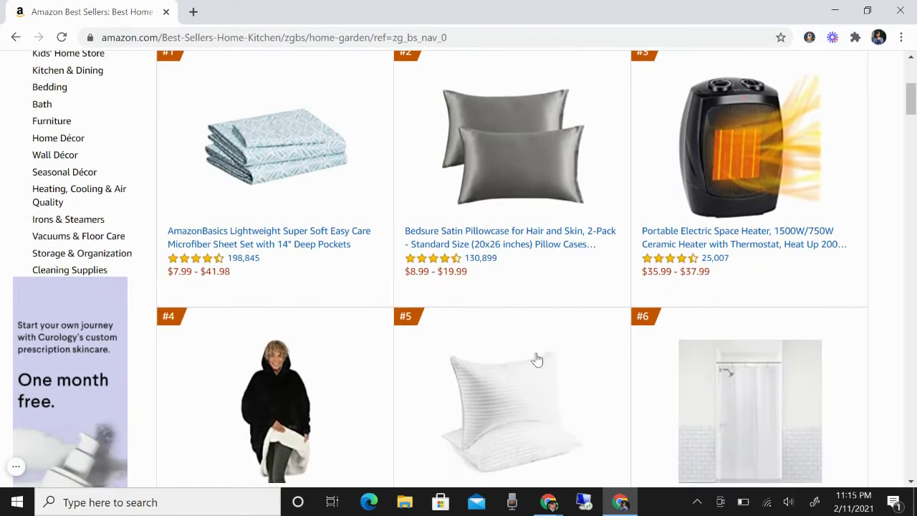
scroll(537, 359, down, 6)
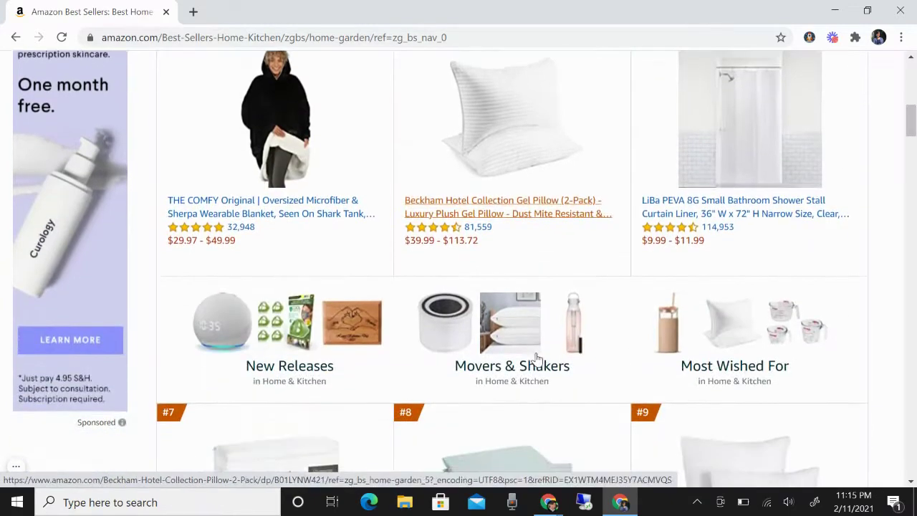
scroll(537, 360, down, 5)
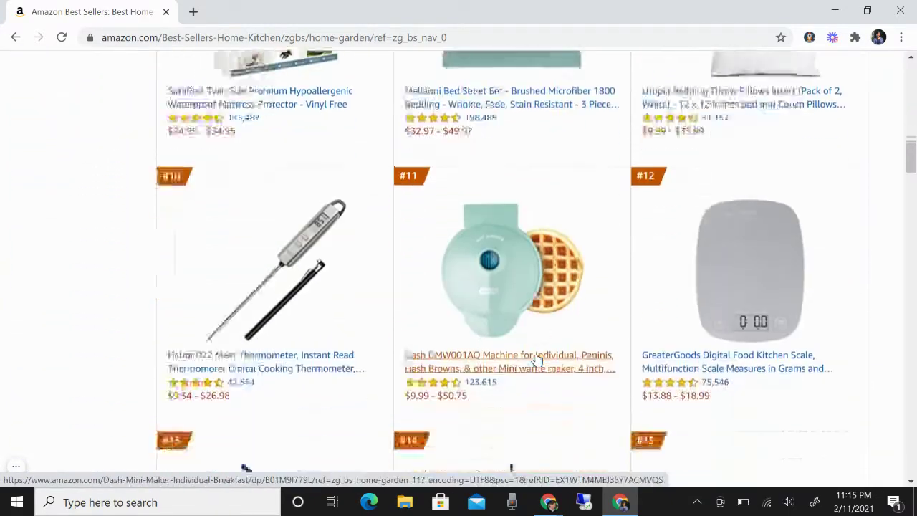
scroll(537, 360, down, 6)
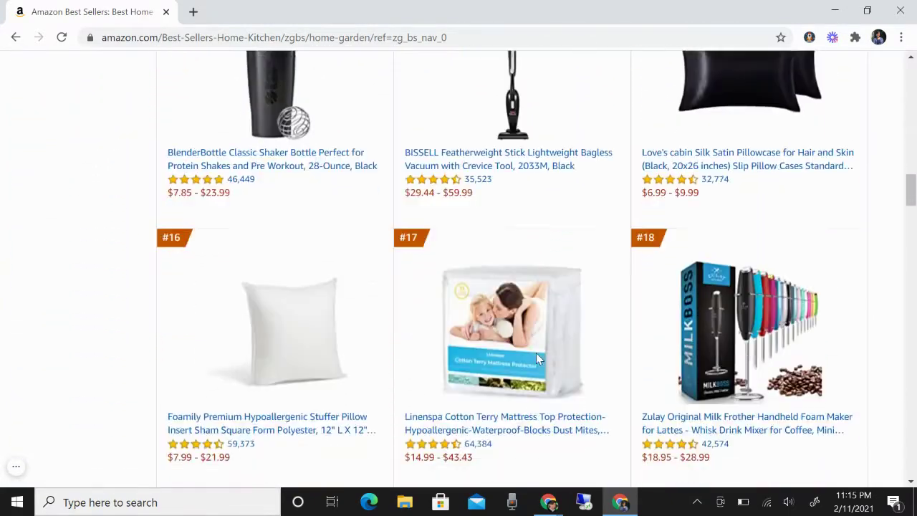
scroll(538, 360, down, 5)
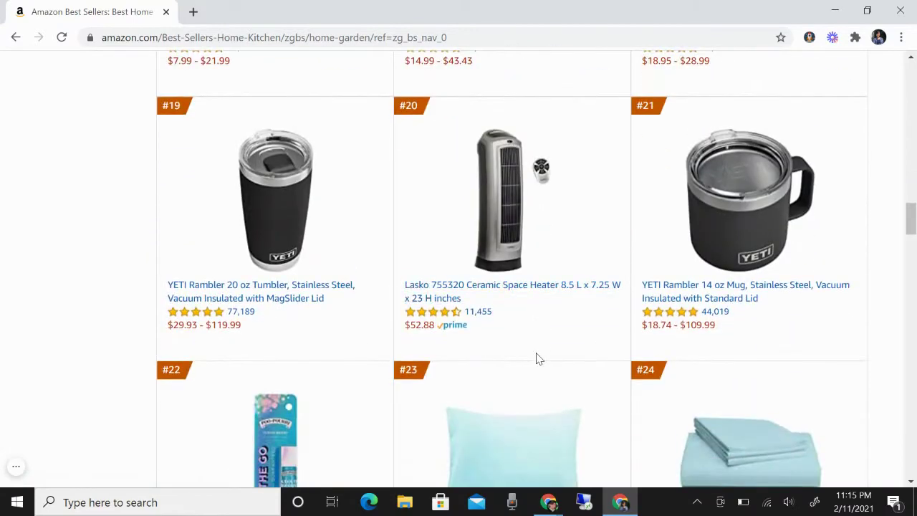
scroll(537, 358, down, 1)
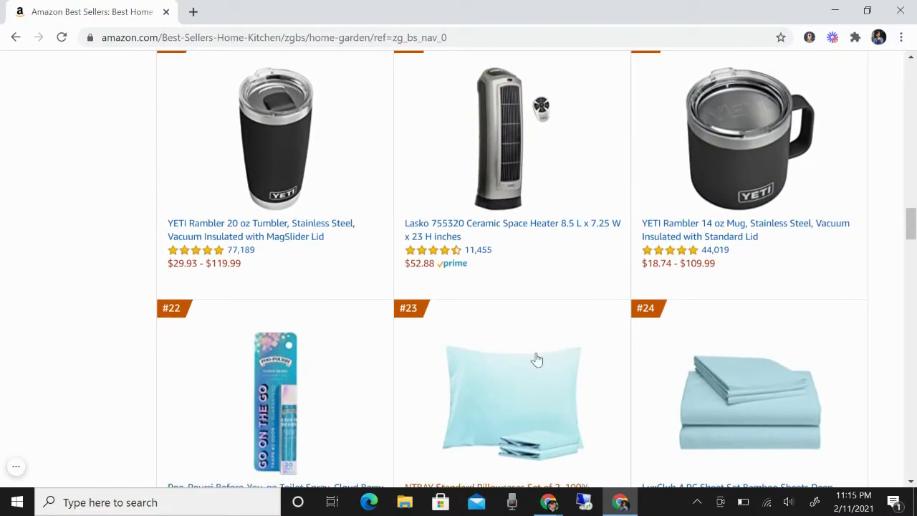
Open the Lasko 755320 Ceramic Space Heater product page, priced $52.88 and in stock.
right_click(424, 227)
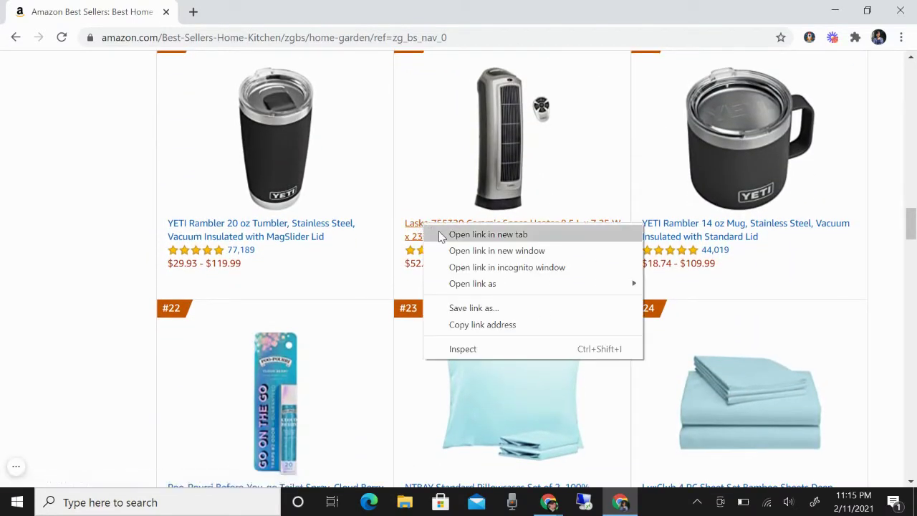
click(418, 235)
click(418, 236)
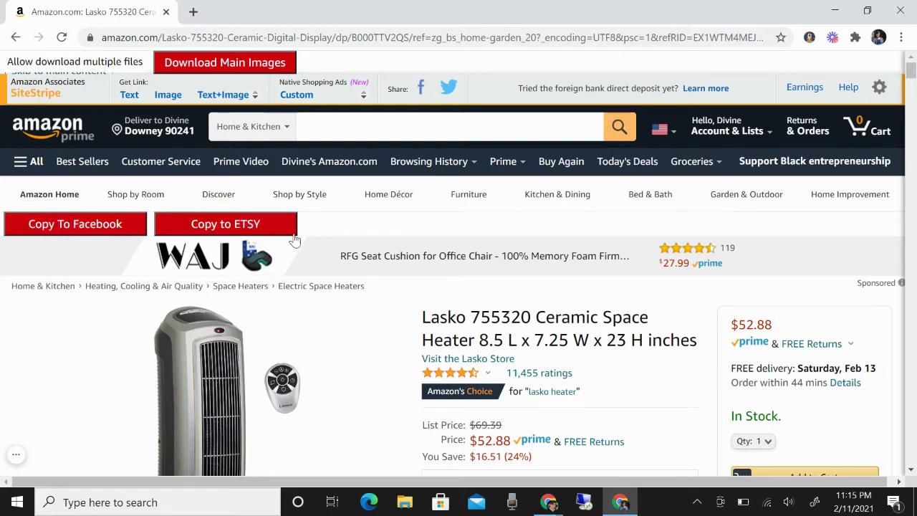
scroll(577, 251, down, 1)
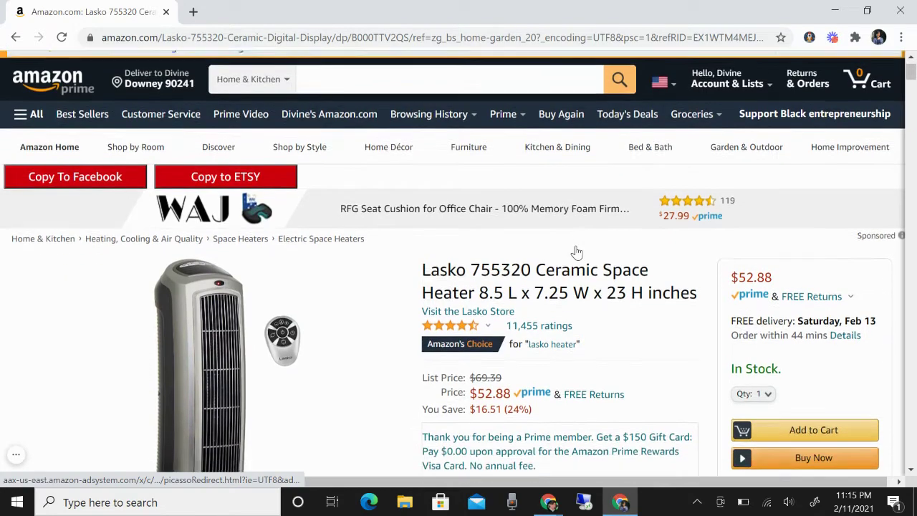
scroll(577, 250, down, 1)
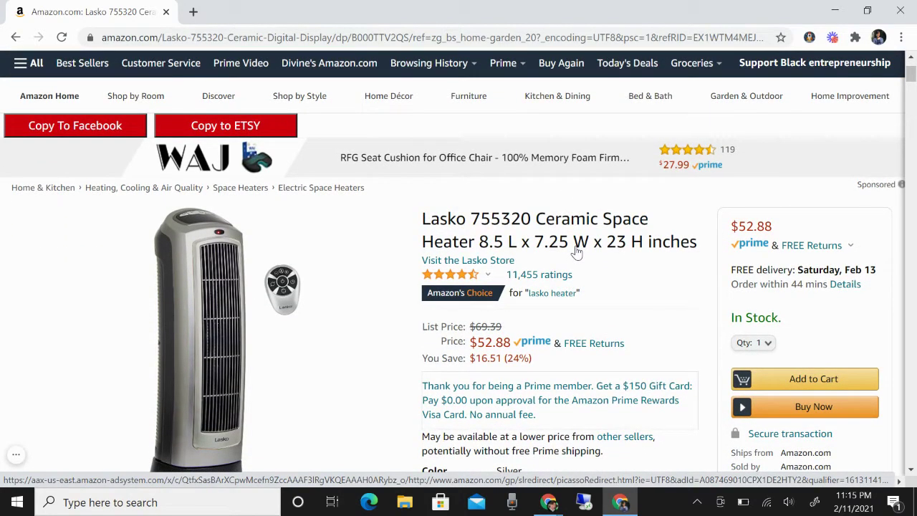
Log into ZeeDrop's Settings and select the Example_2 custom template.
click(815, 41)
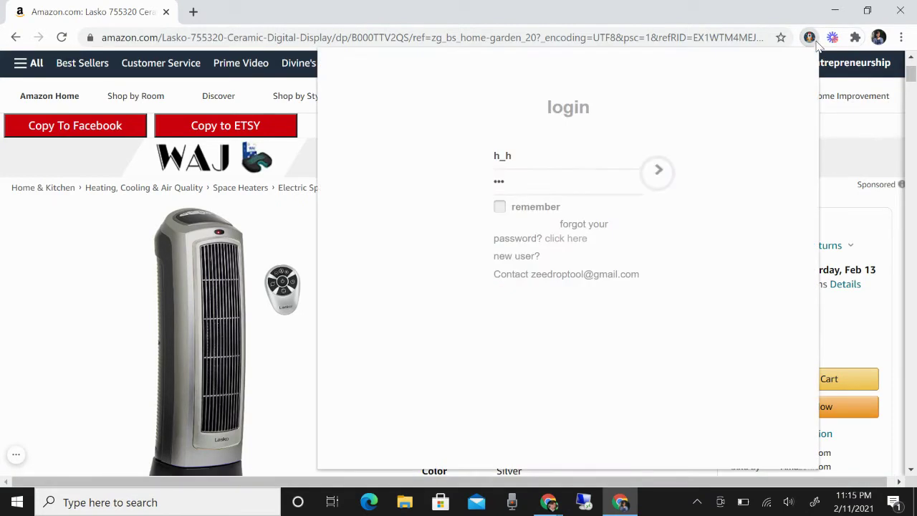
click(642, 184)
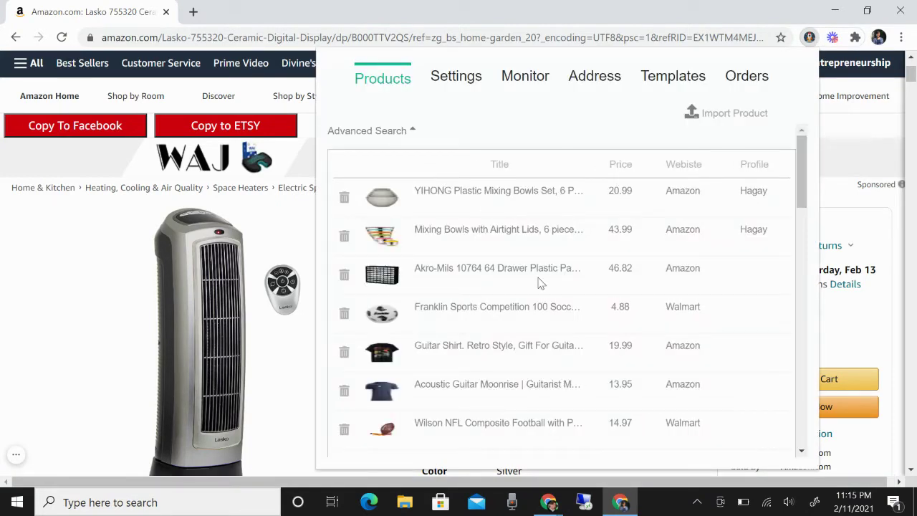
click(465, 77)
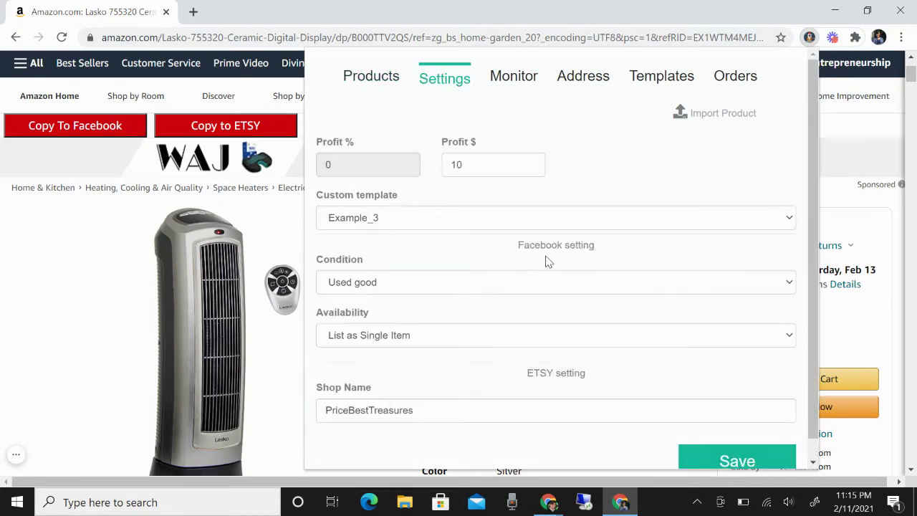
click(577, 224)
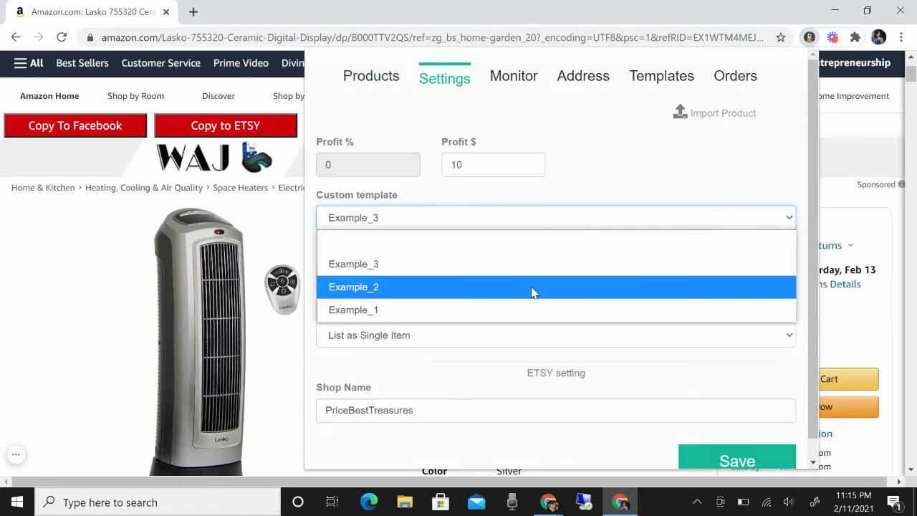
click(531, 287)
Set Facebook Condition to New and Availability to List as In Stock, then save.
scroll(593, 288, down, 1)
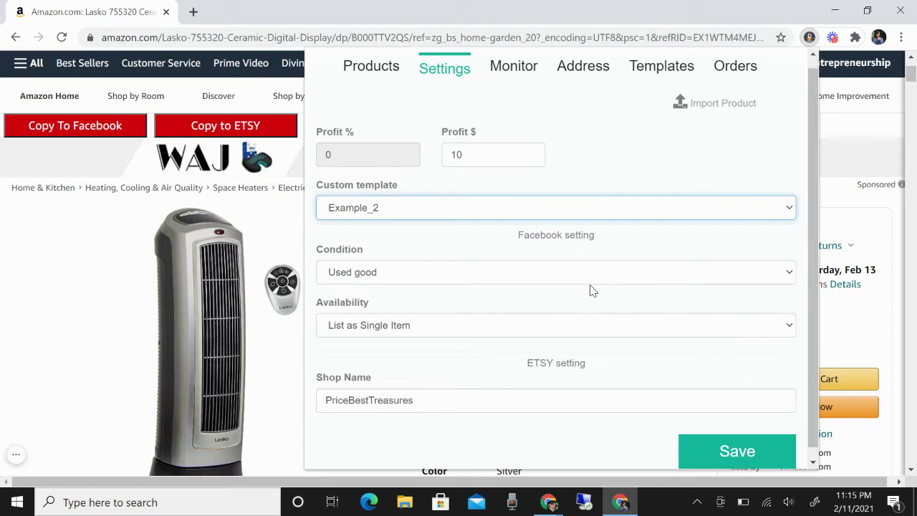
click(767, 278)
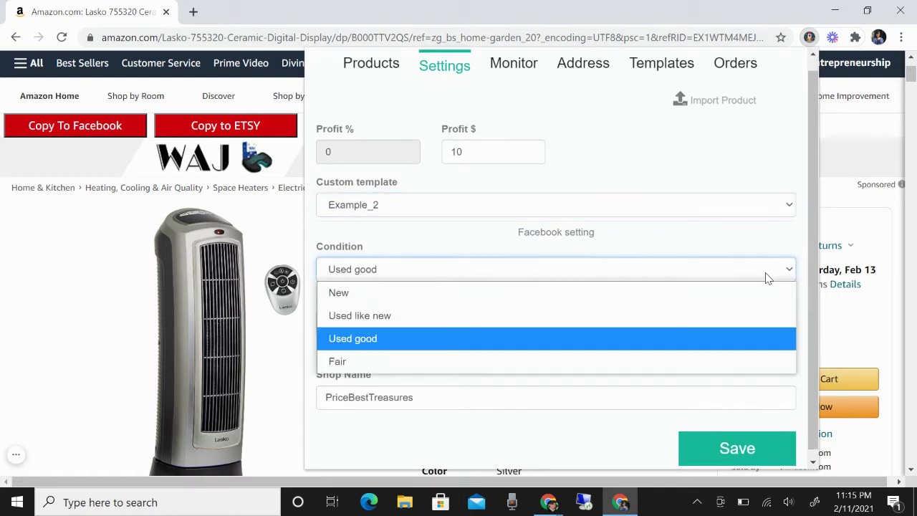
click(708, 300)
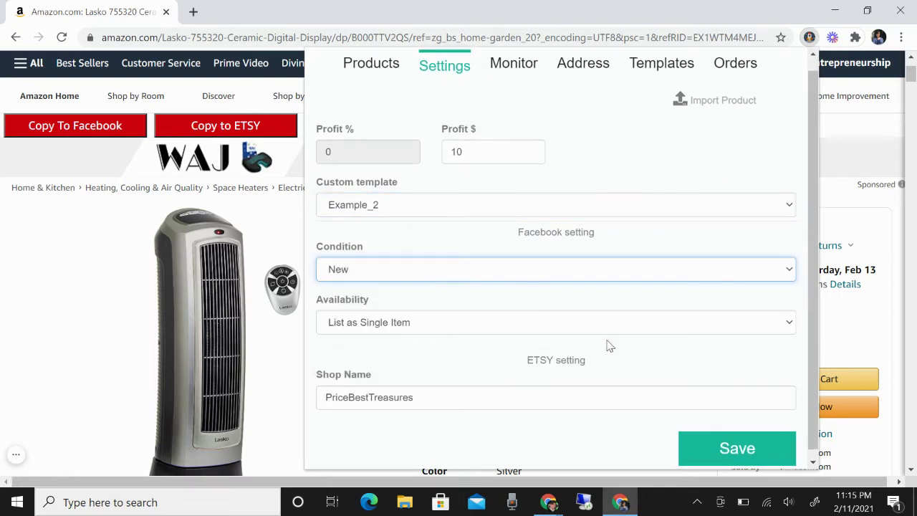
click(787, 323)
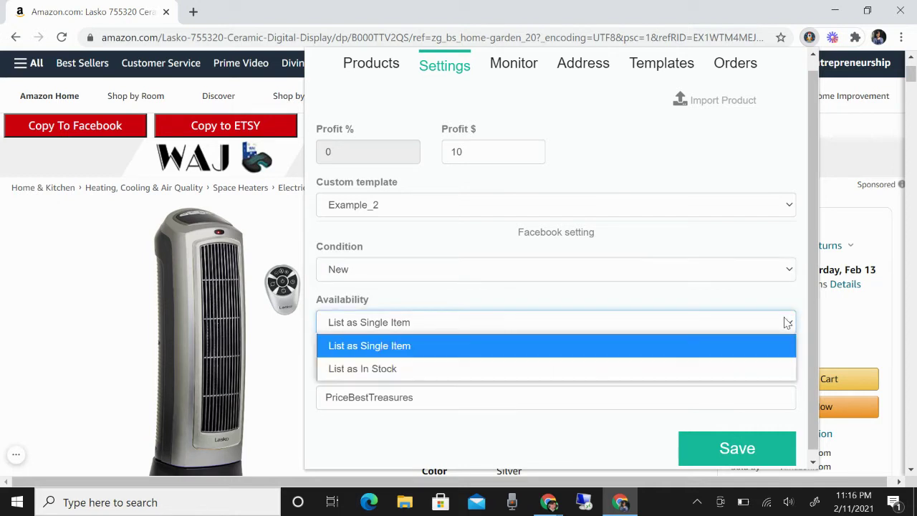
click(729, 363)
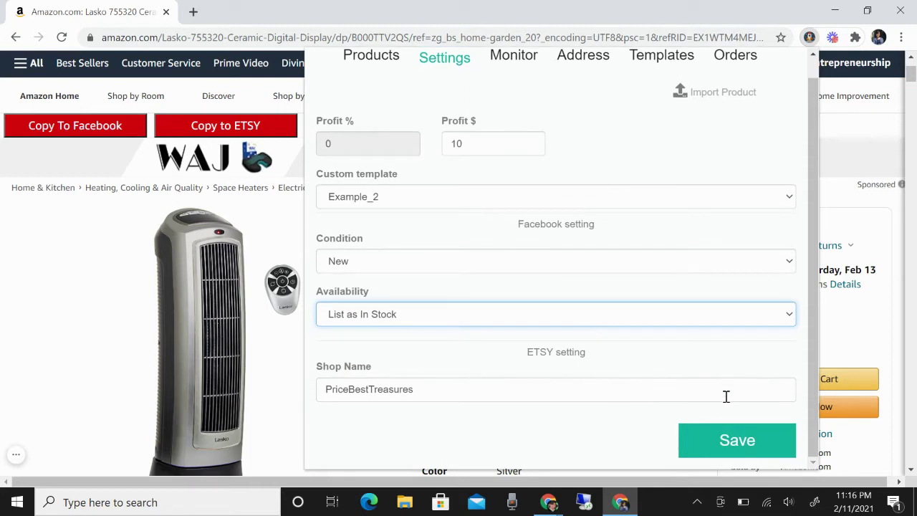
click(736, 454)
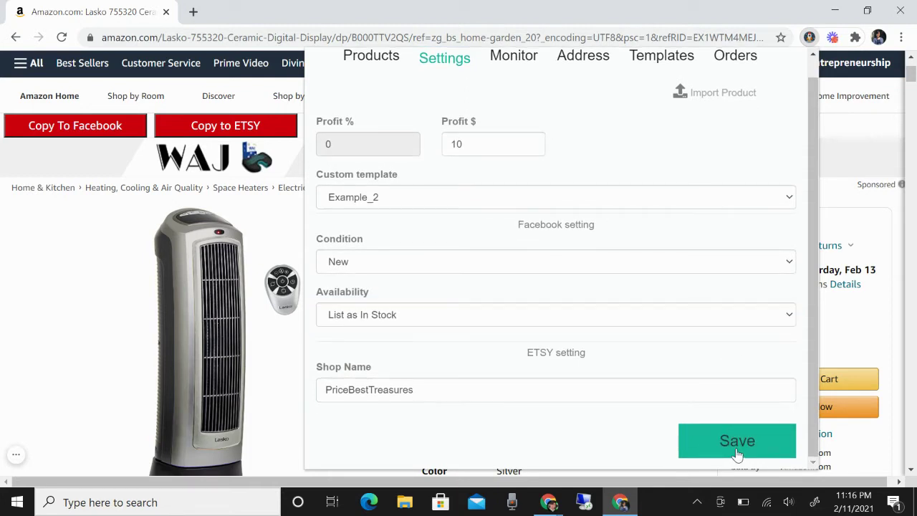
Review ZeeDrop's price Monitor list and the Address settings.
click(513, 63)
scroll(604, 240, up, 1)
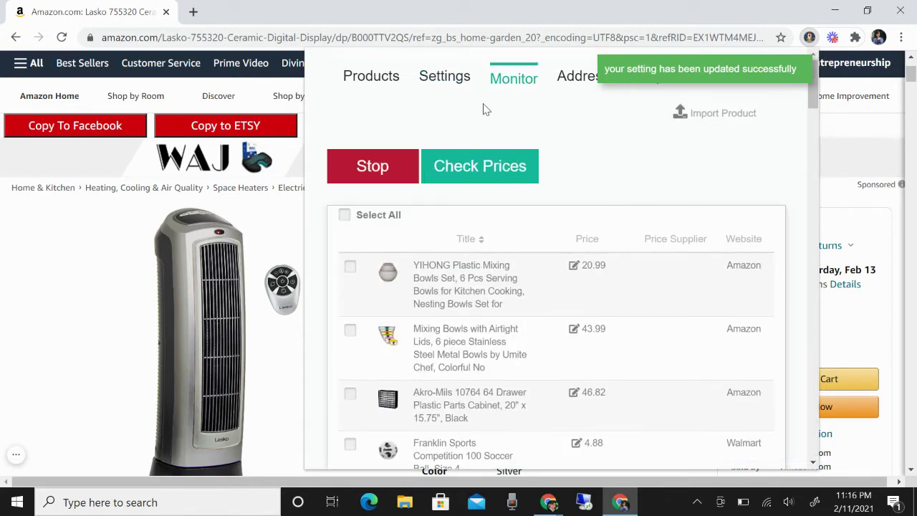
scroll(647, 342, down, 1)
scroll(647, 342, up, 1)
click(594, 79)
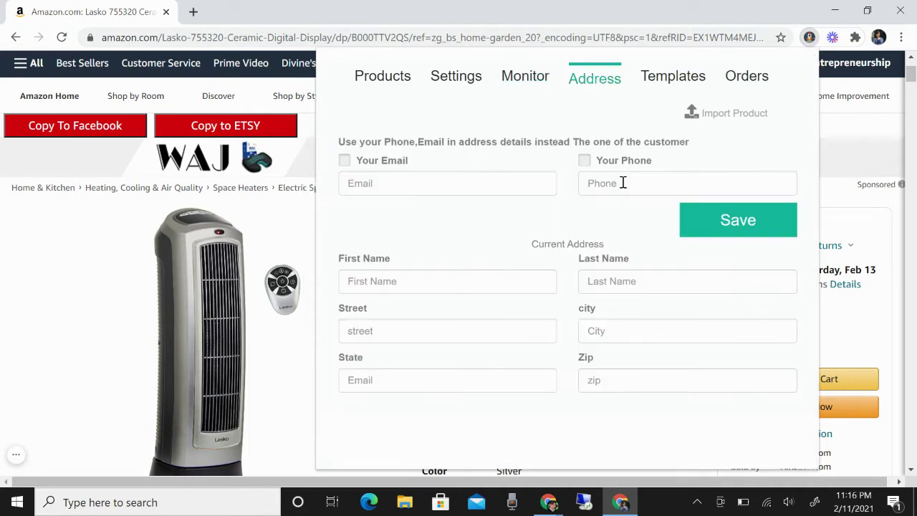
Load the Example_2 and then Example_1 description templates in the Templates tab.
click(674, 79)
scroll(560, 248, down, 1)
scroll(657, 213, up, 1)
click(663, 205)
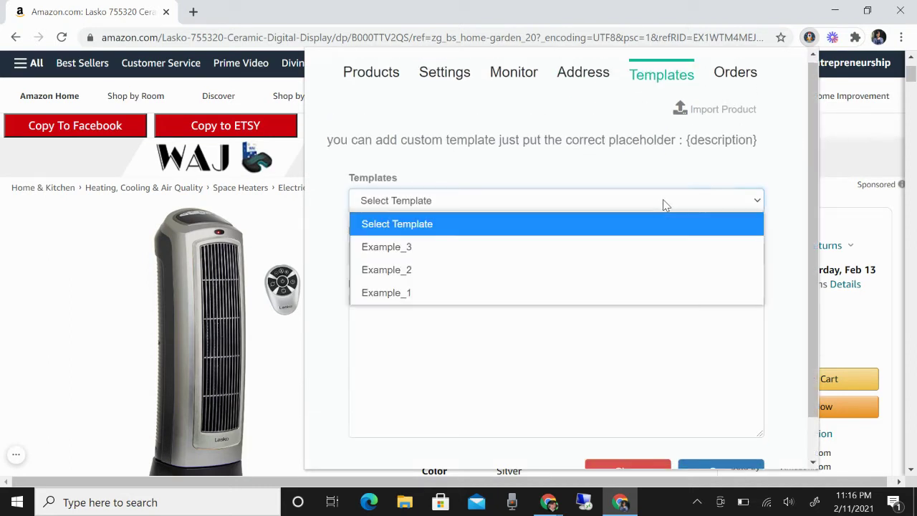
click(631, 268)
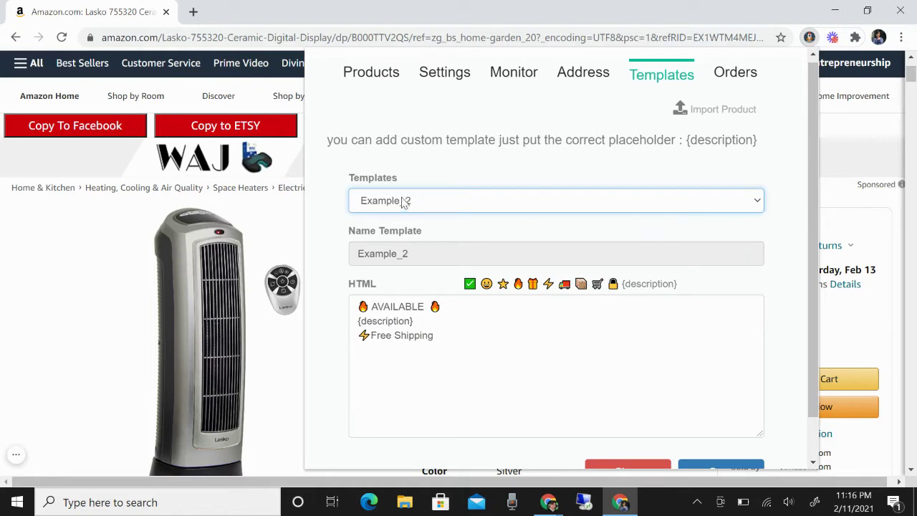
click(589, 204)
click(544, 290)
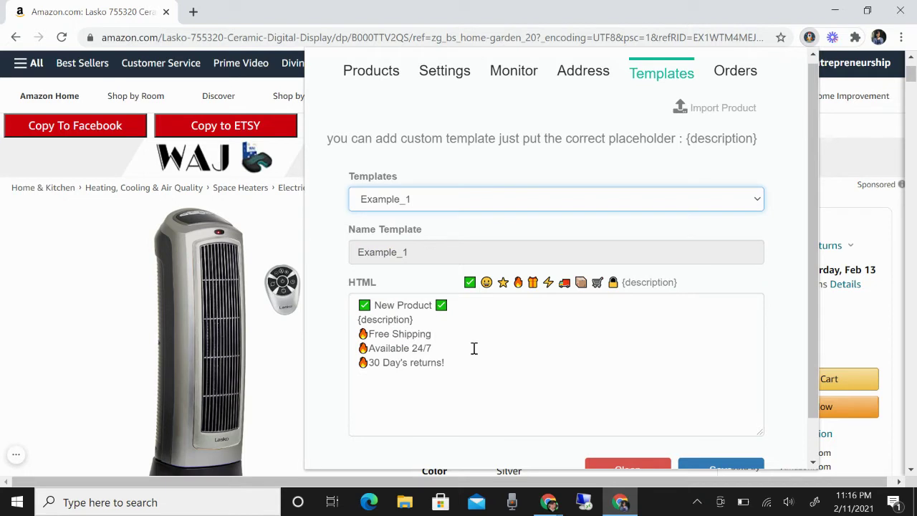
Check the Orders and Products lists, then close the ZeeDrop panel.
click(738, 81)
click(406, 77)
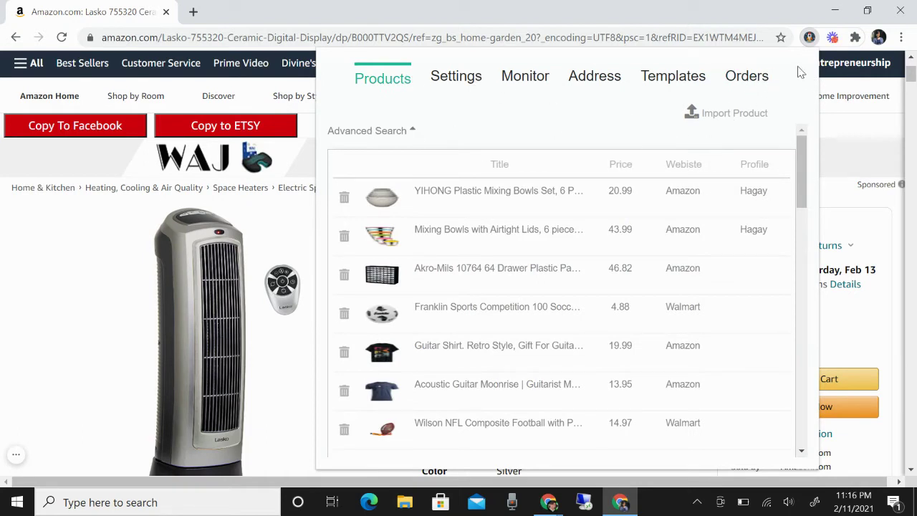
click(809, 45)
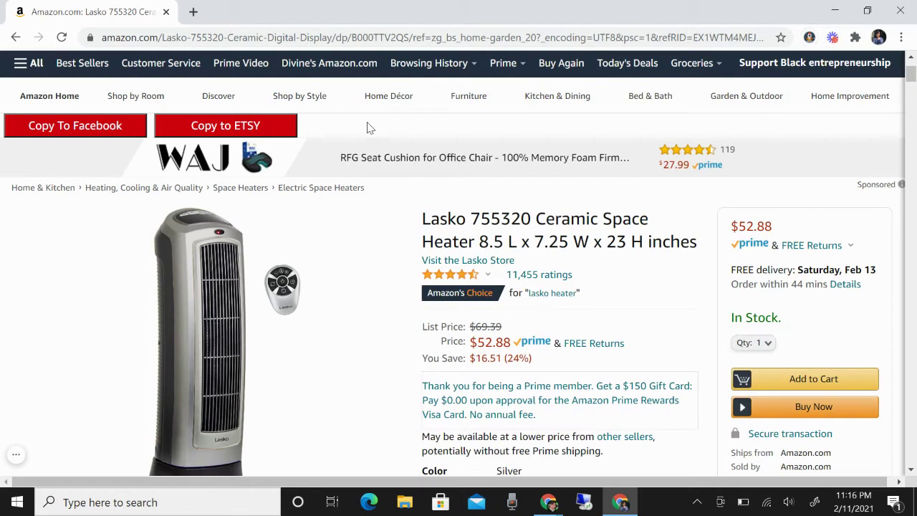
Copy the Lasko heater's details to Facebook with ZeeDrop's Copy To Facebook button.
click(75, 126)
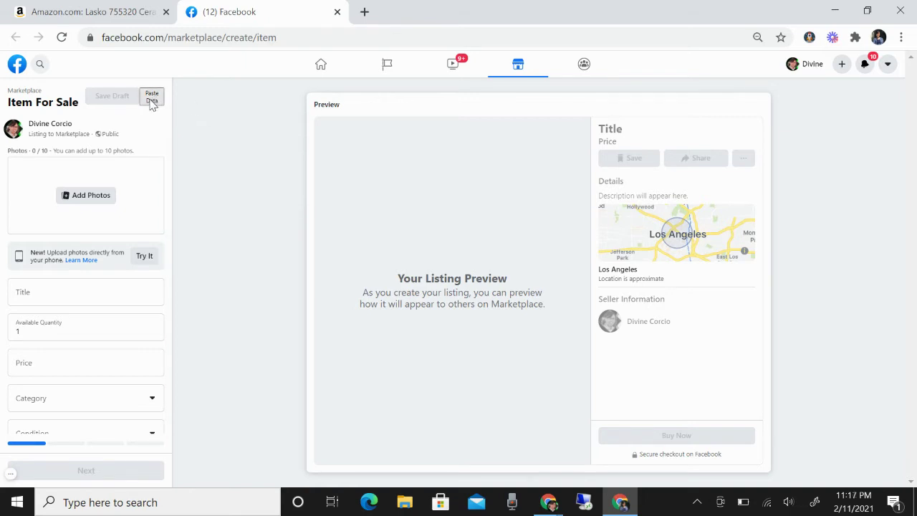
Paste the heater's data into the Marketplace form and check photos, title, $63 price and tags.
click(152, 100)
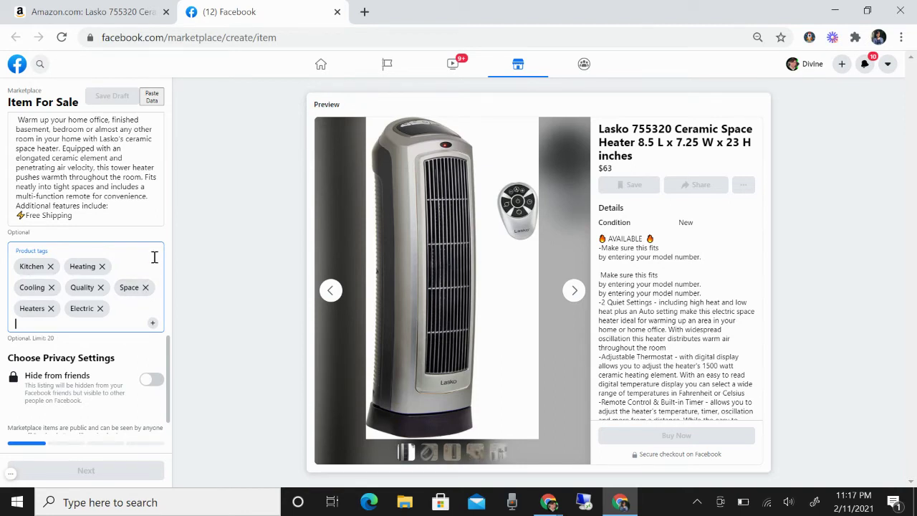
scroll(154, 256, up, 1)
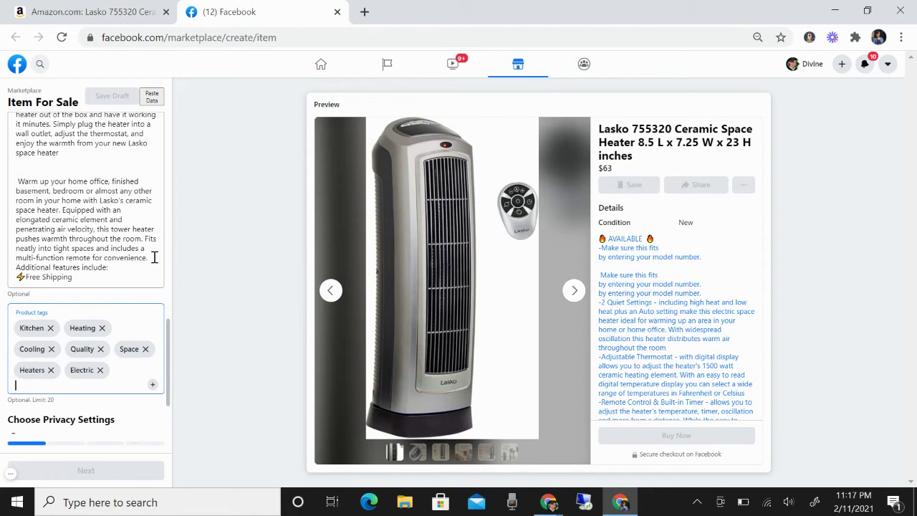
scroll(154, 257, up, 8)
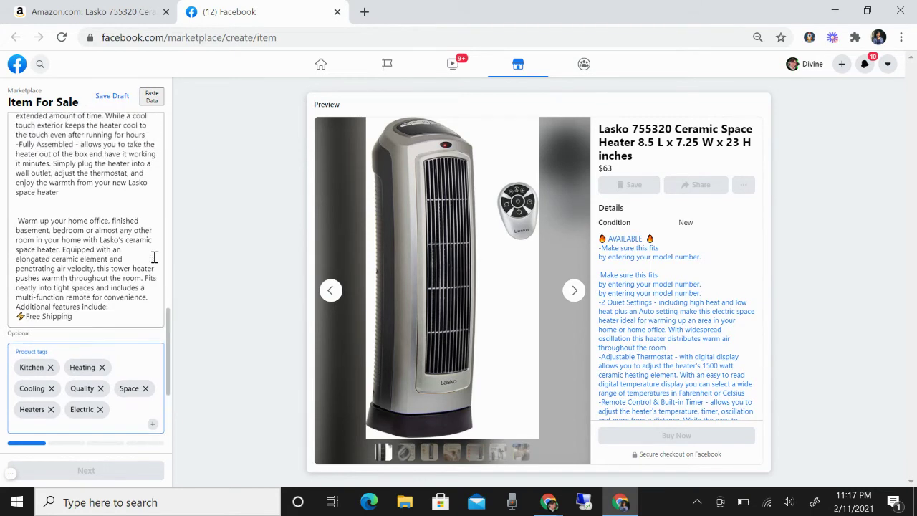
scroll(154, 256, up, 3)
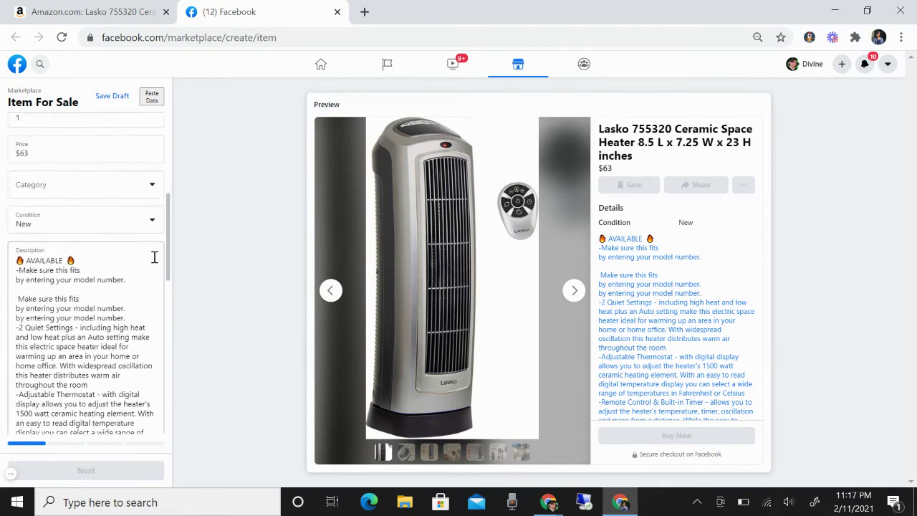
scroll(107, 256, up, 1)
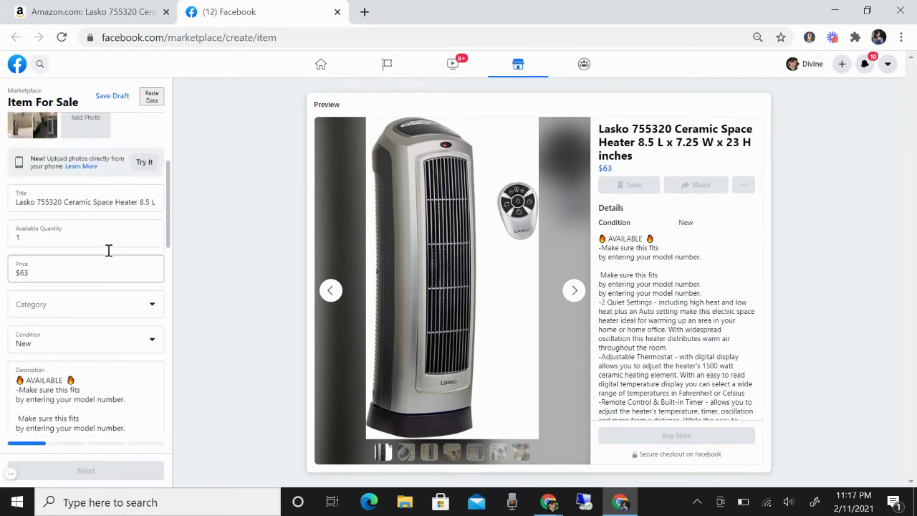
scroll(107, 251, up, 5)
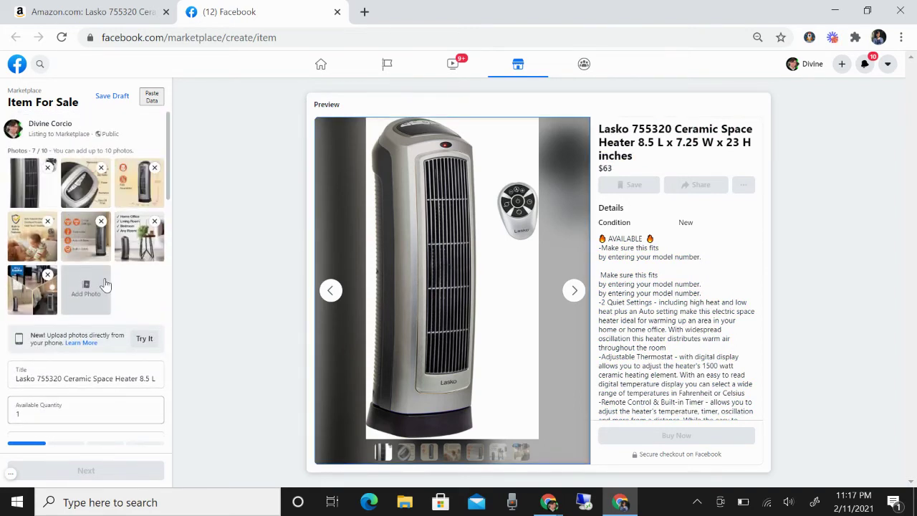
scroll(105, 284, down, 4)
click(60, 309)
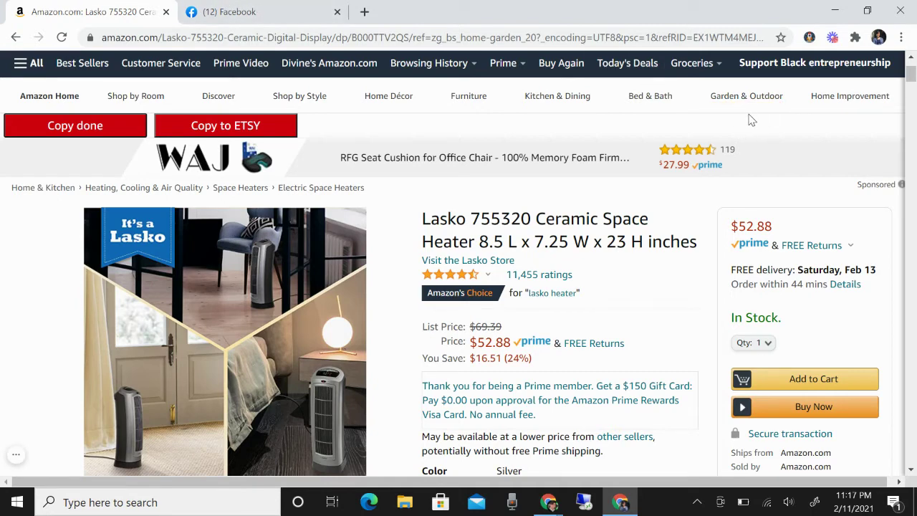
Check ZeeDrop's listing settings, then return to the Facebook form's Available Quantity field.
click(808, 38)
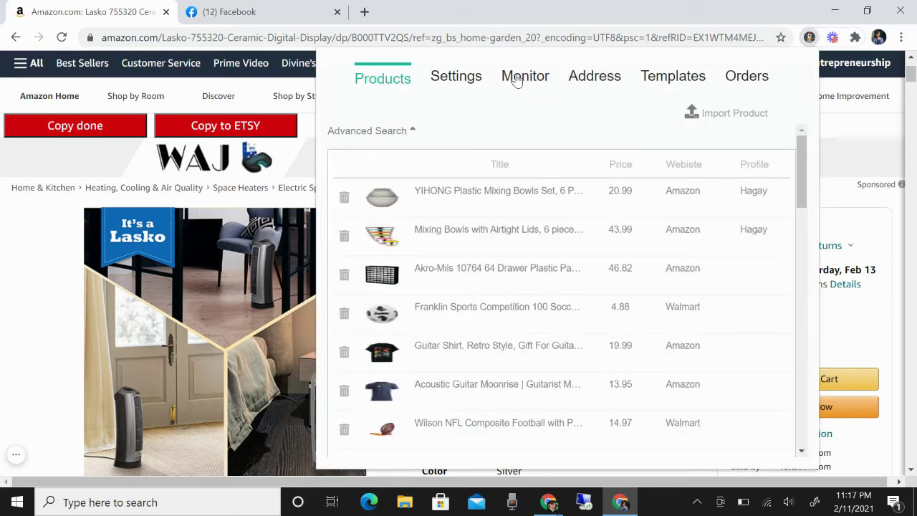
click(472, 86)
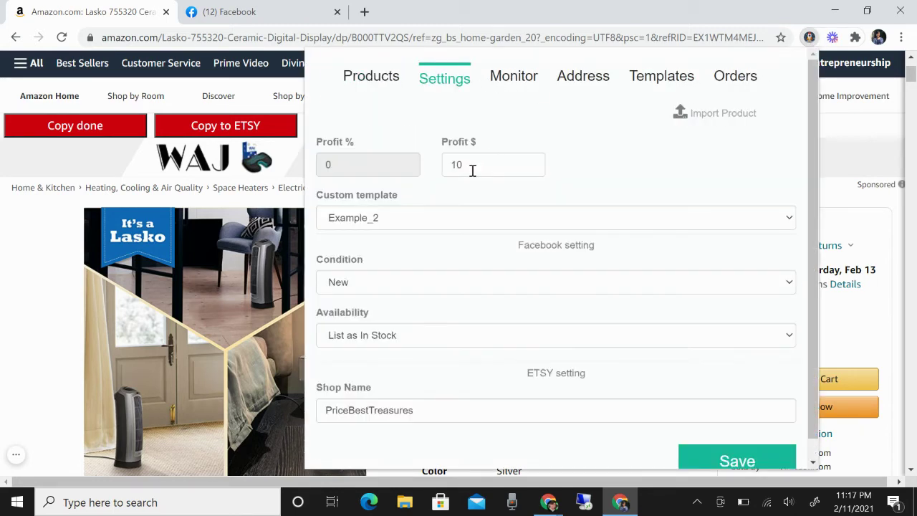
click(816, 42)
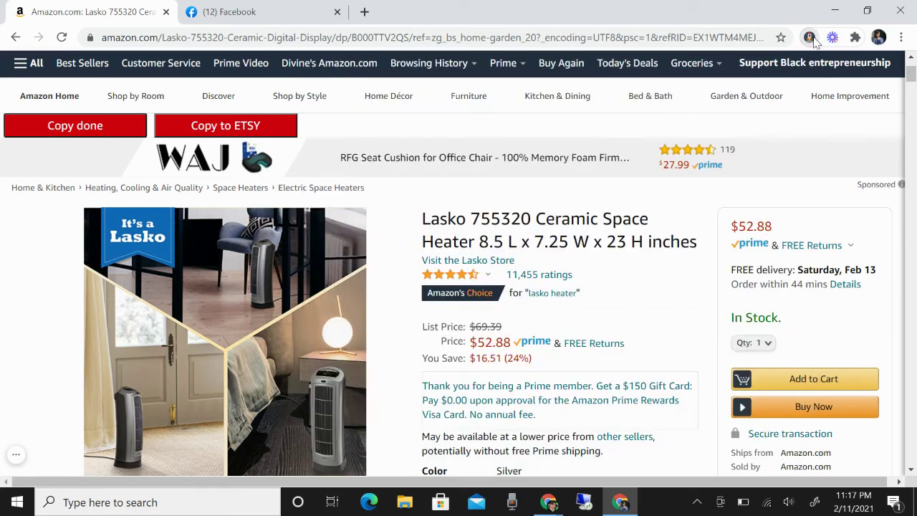
click(205, 7)
click(71, 274)
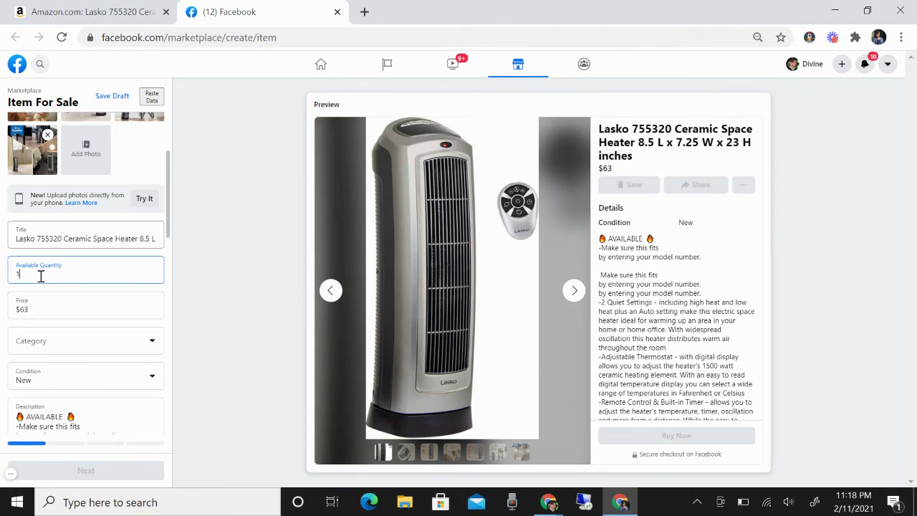
Set the listing category to Space Heaters by searching 'heate'.
scroll(81, 276, down, 1)
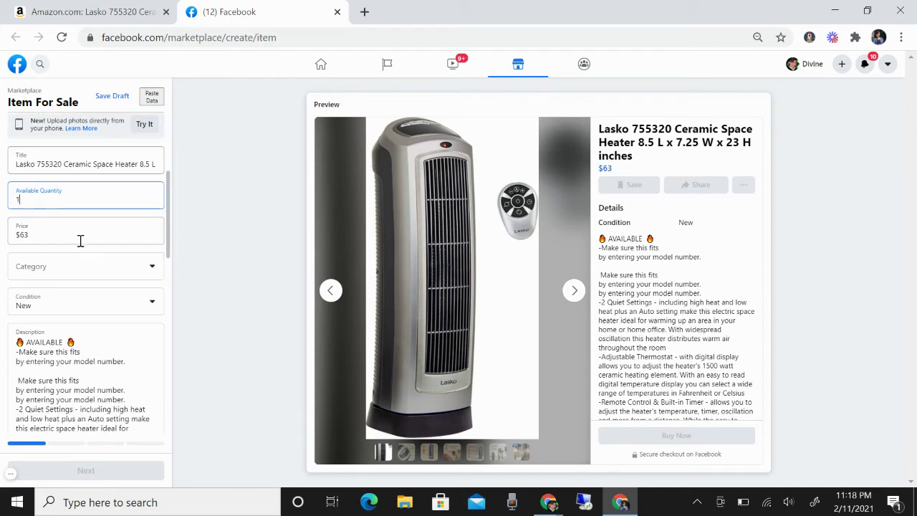
click(72, 277)
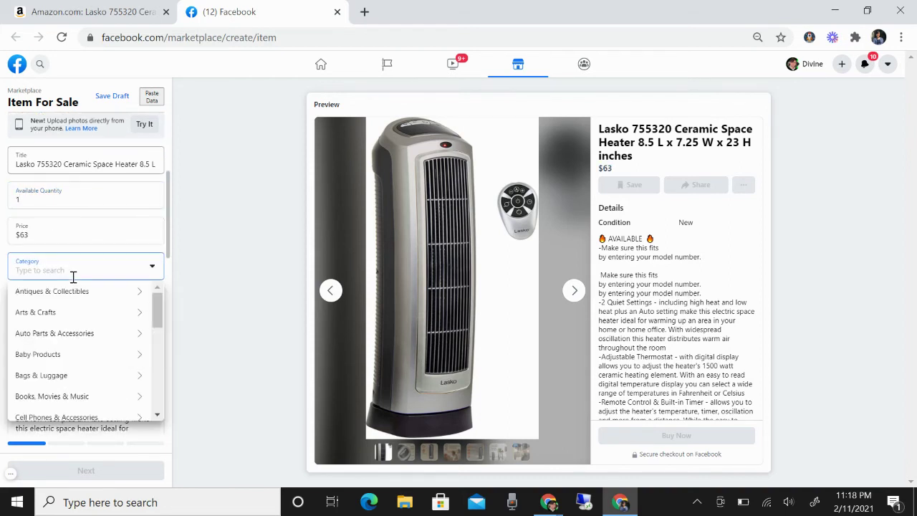
text(heater)
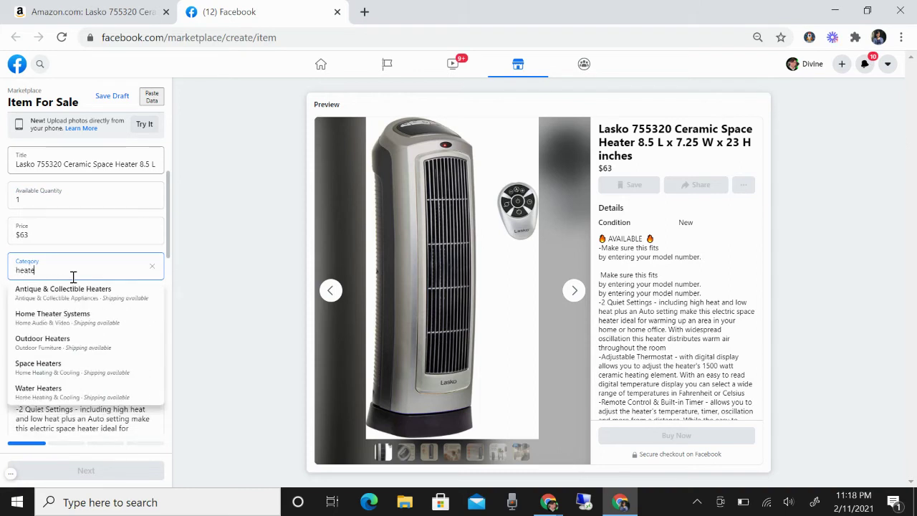
click(70, 367)
Enter Lasko as the brand and look over the description.
click(109, 344)
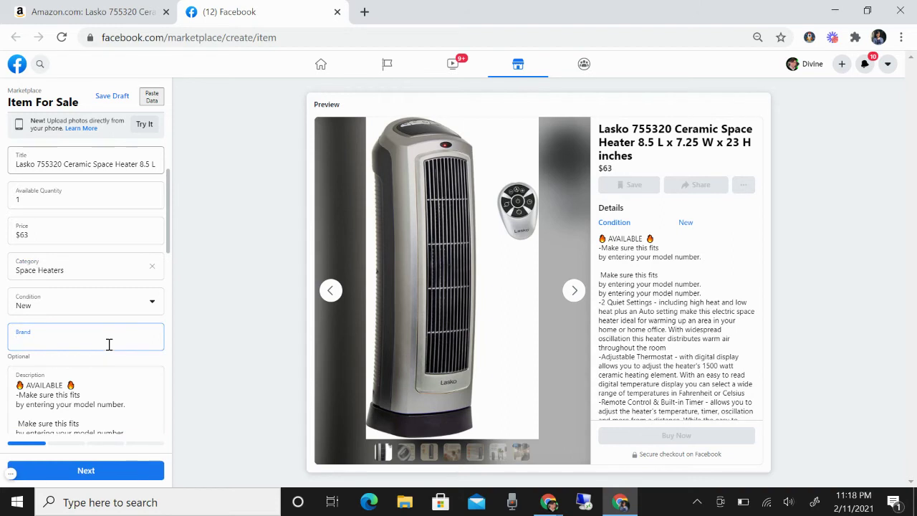
text(Lasko)
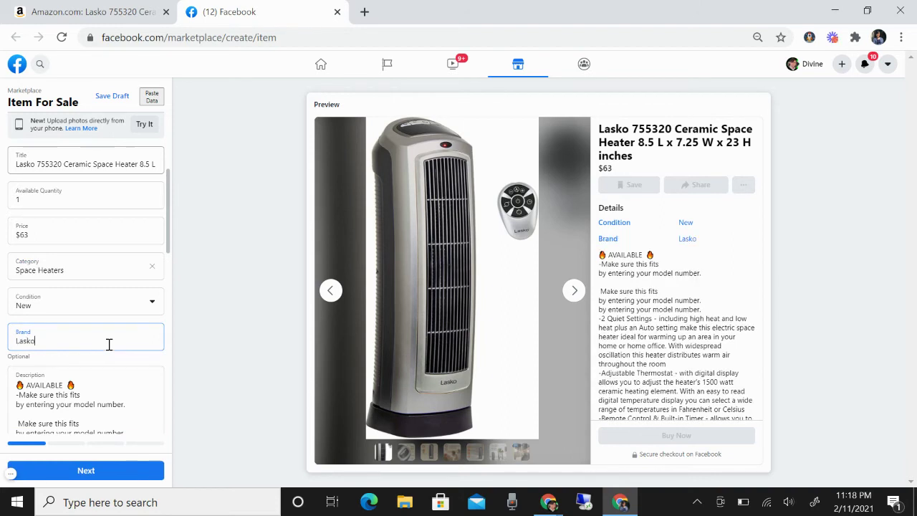
scroll(109, 345, down, 2)
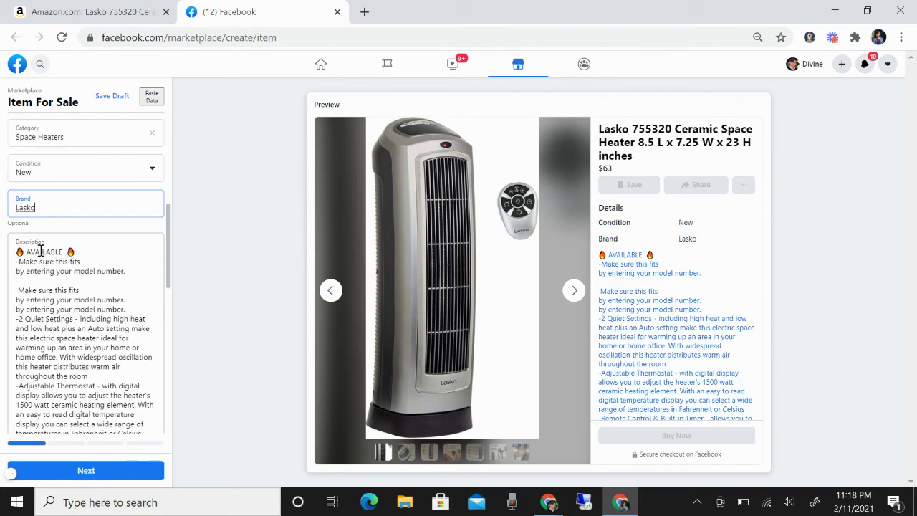
scroll(122, 287, down, 1)
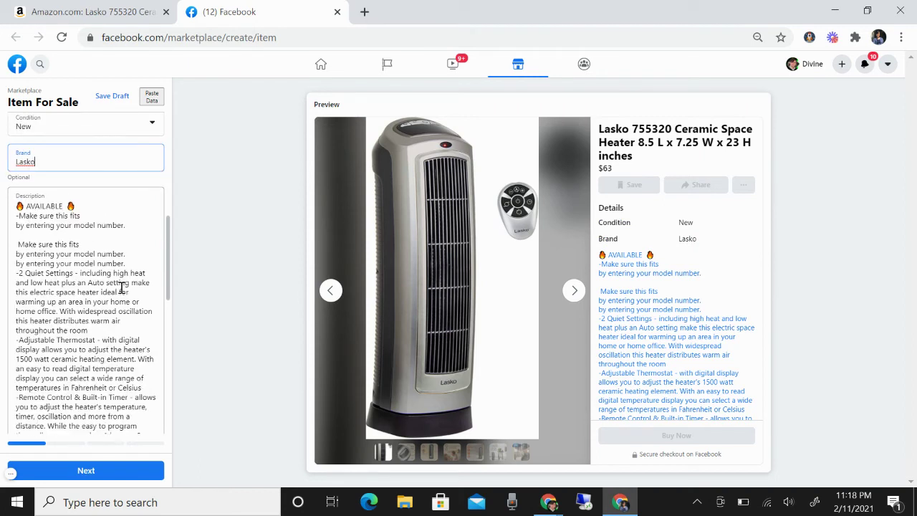
scroll(115, 243, down, 5)
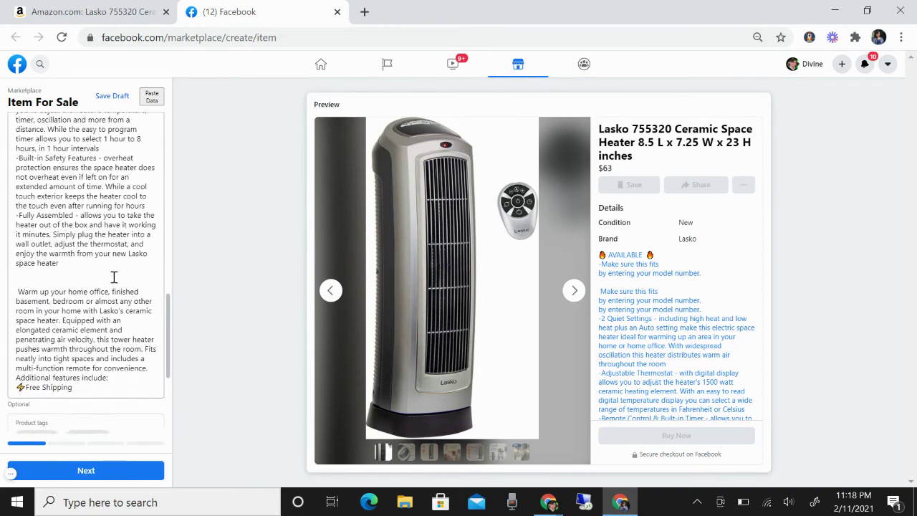
scroll(101, 279, up, 10)
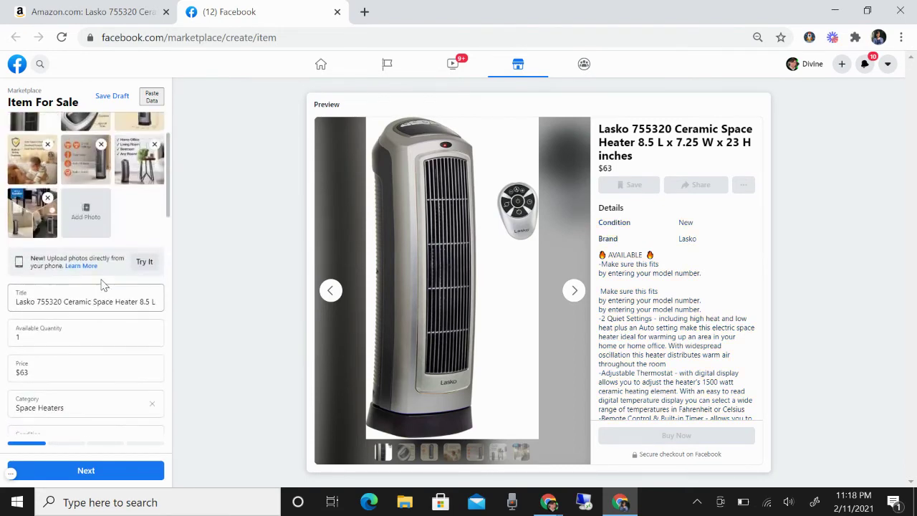
scroll(122, 293, up, 2)
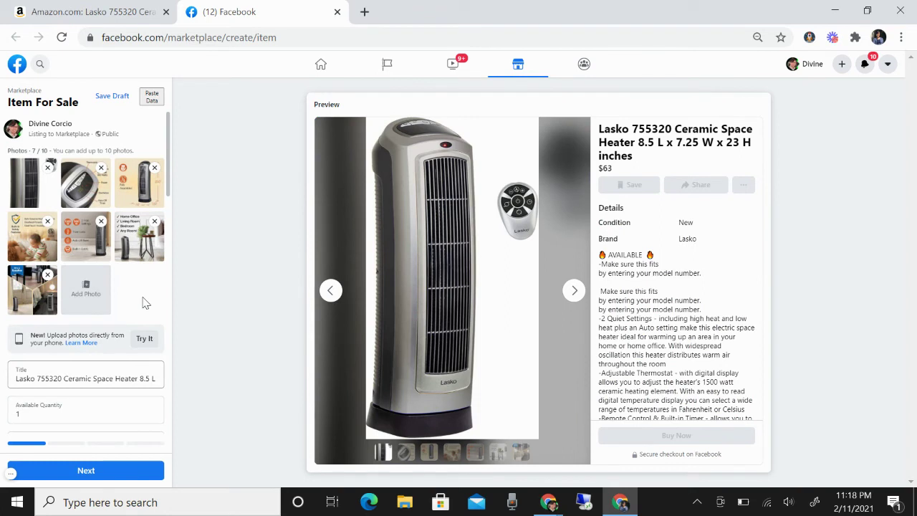
Set delivery to Shipping only using your own shipping label.
click(99, 473)
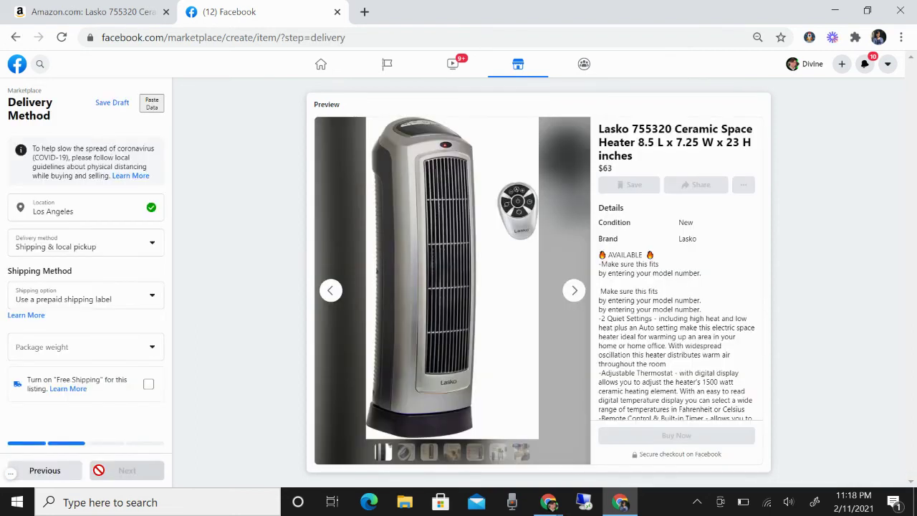
click(102, 252)
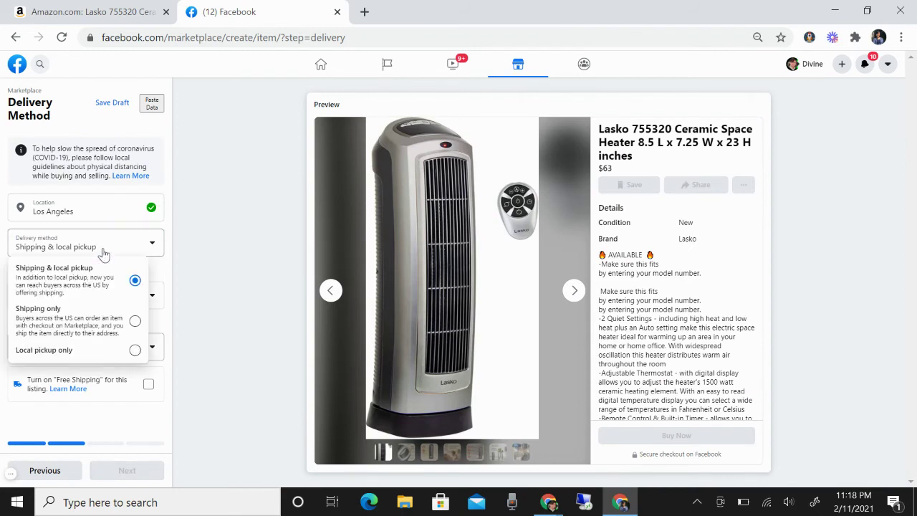
click(80, 327)
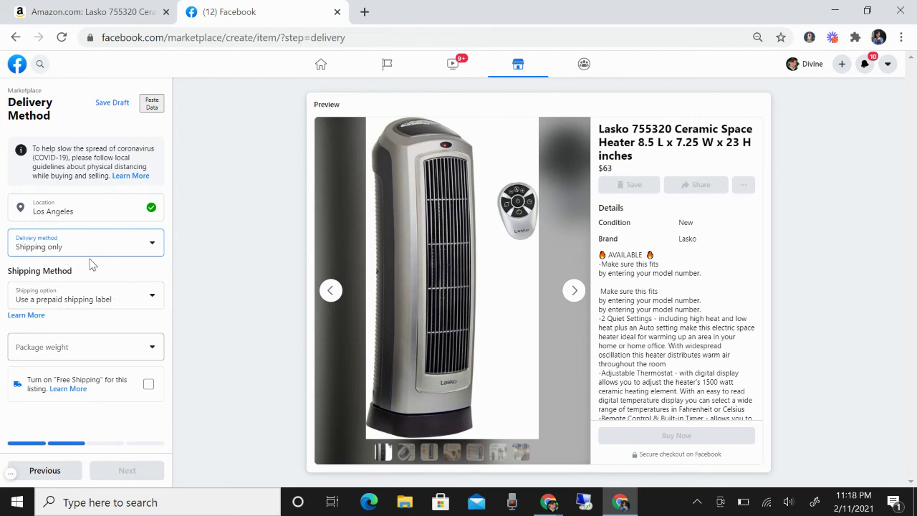
click(118, 298)
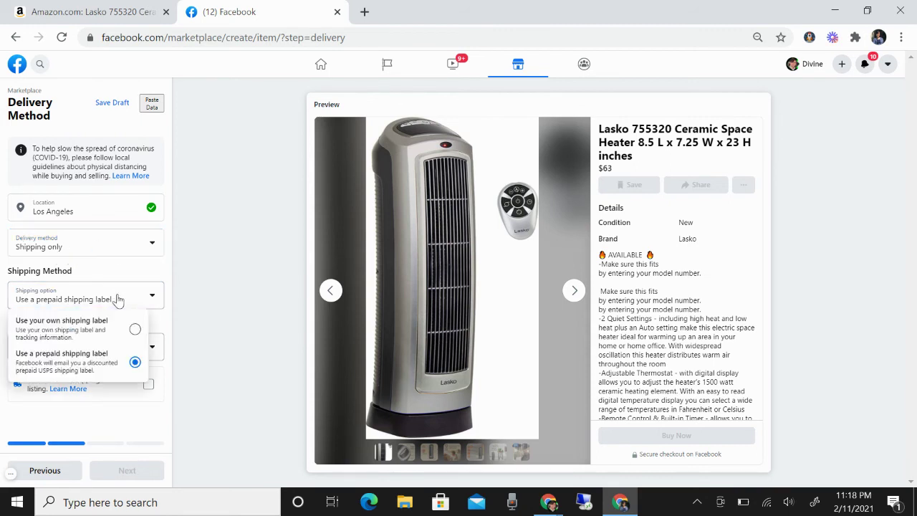
click(86, 324)
Enter a $0 shipping rate and turn on Free Shipping.
click(108, 330)
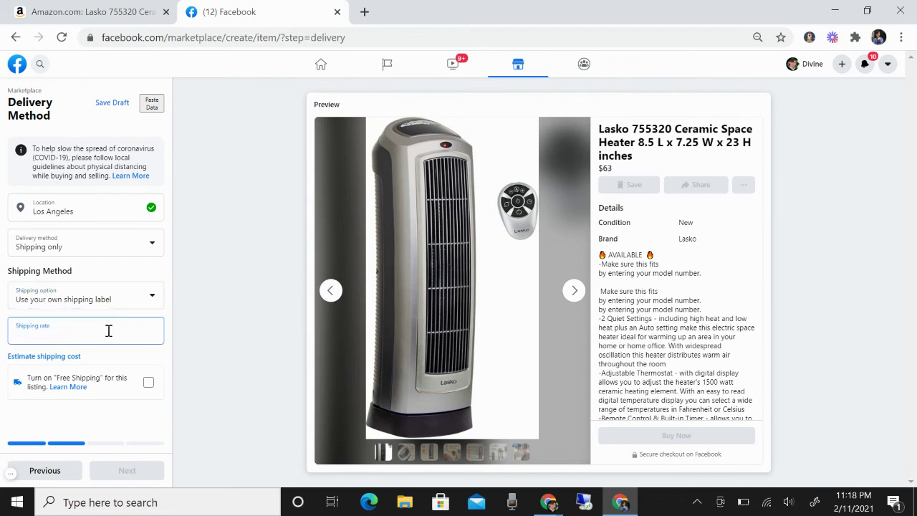
text(0)
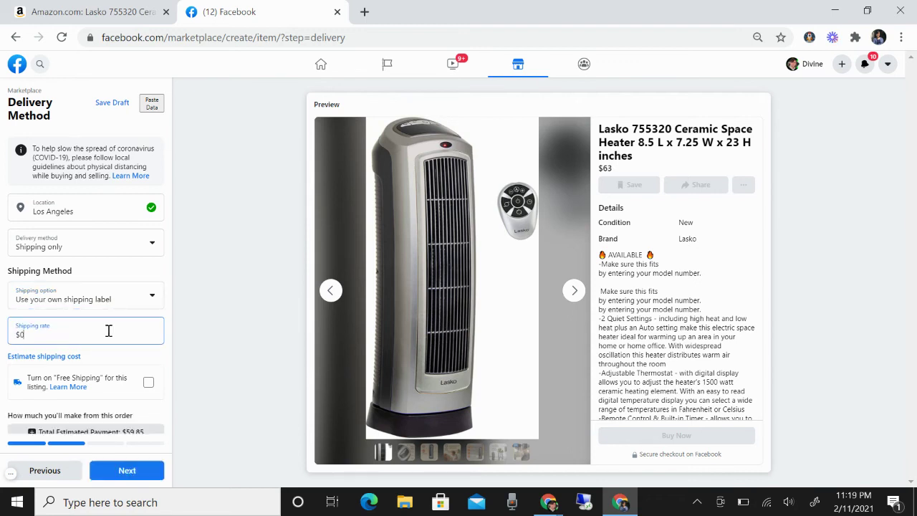
scroll(113, 342, down, 1)
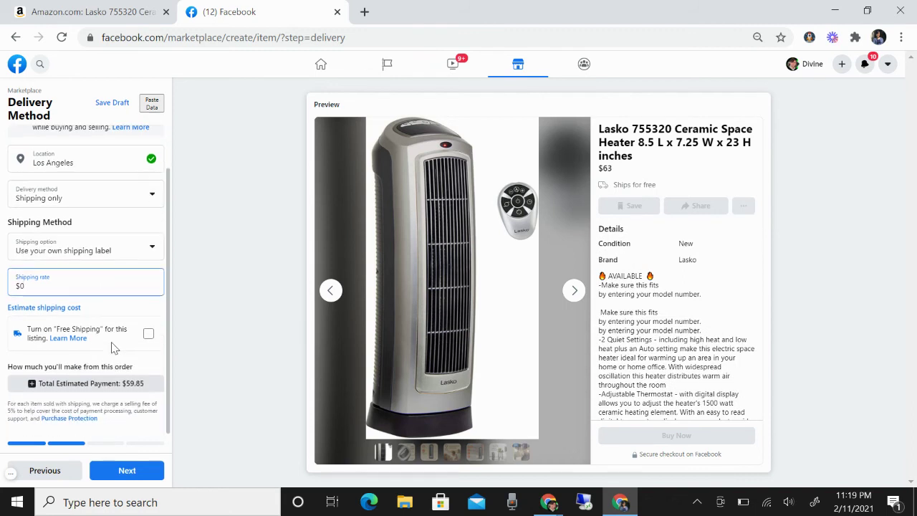
click(147, 334)
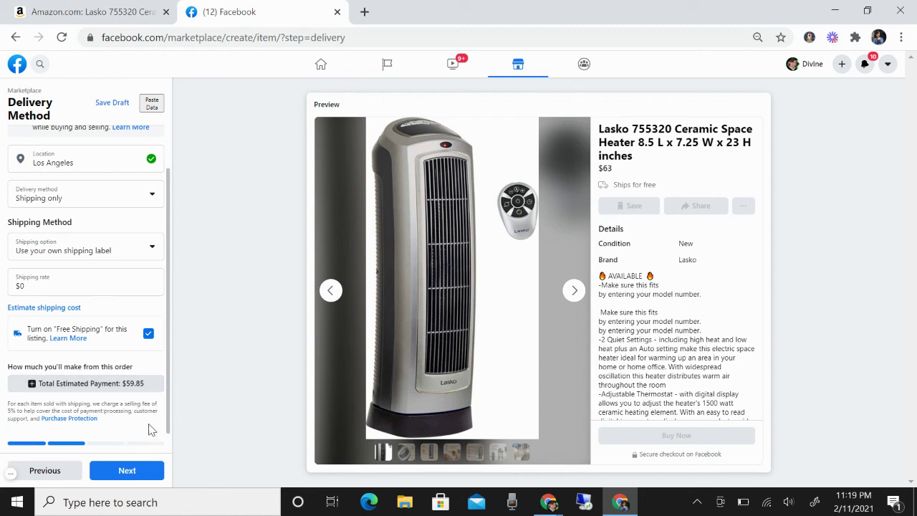
Advance through the remaining steps and publish the heater listing.
click(136, 472)
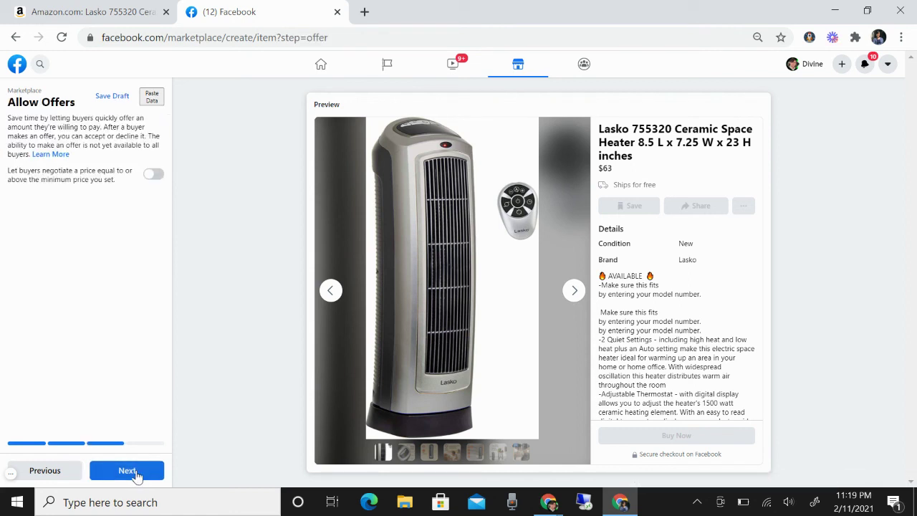
click(136, 473)
click(136, 473)
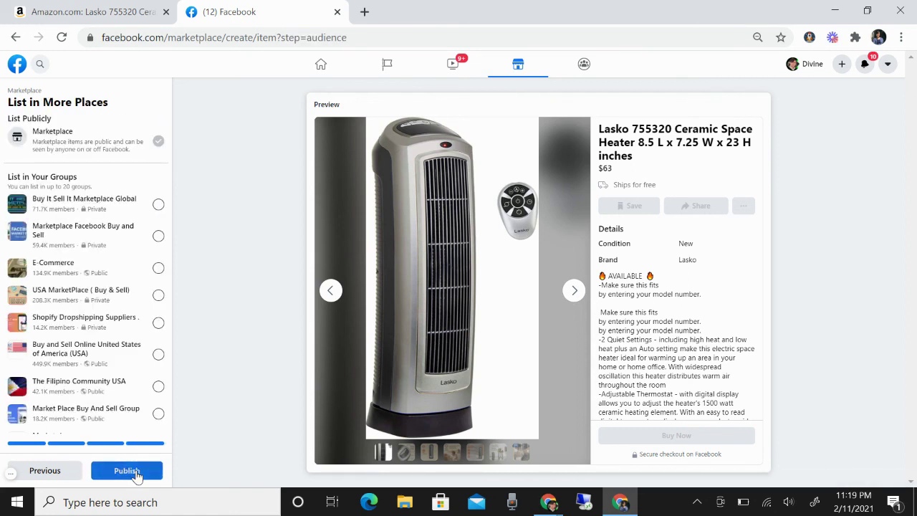